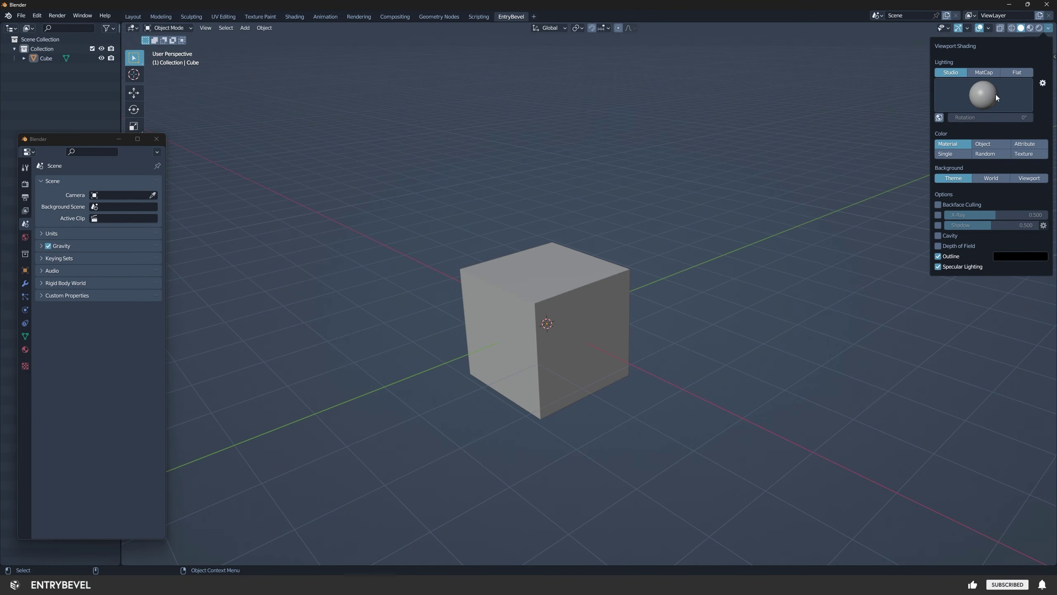
# Step: Choose the second studio light for the viewport, and switch the lighting to MatCap with the red sphere
pyautogui.click(989, 98)
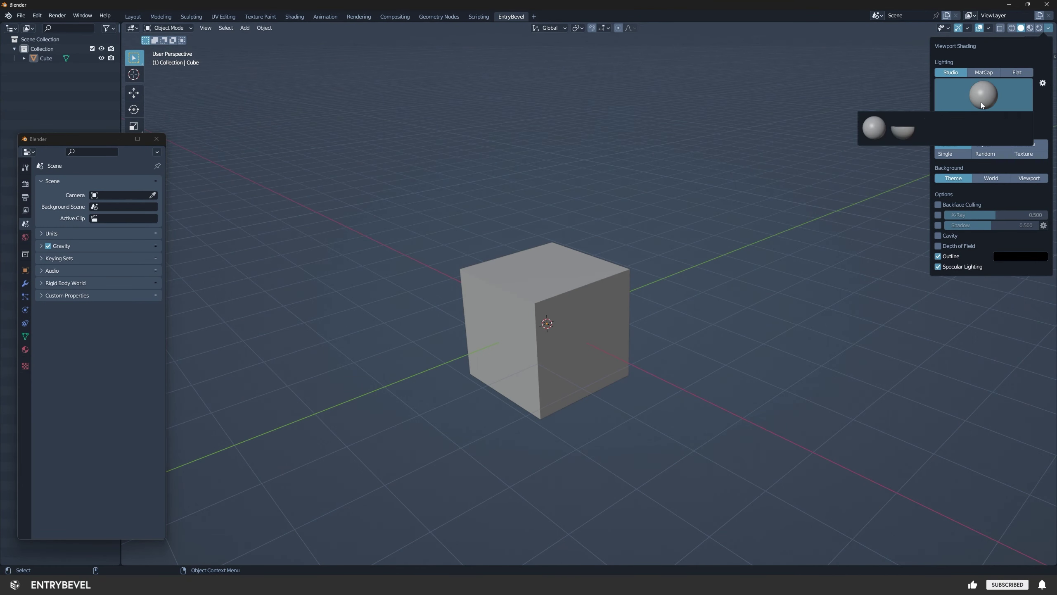
pyautogui.click(910, 130)
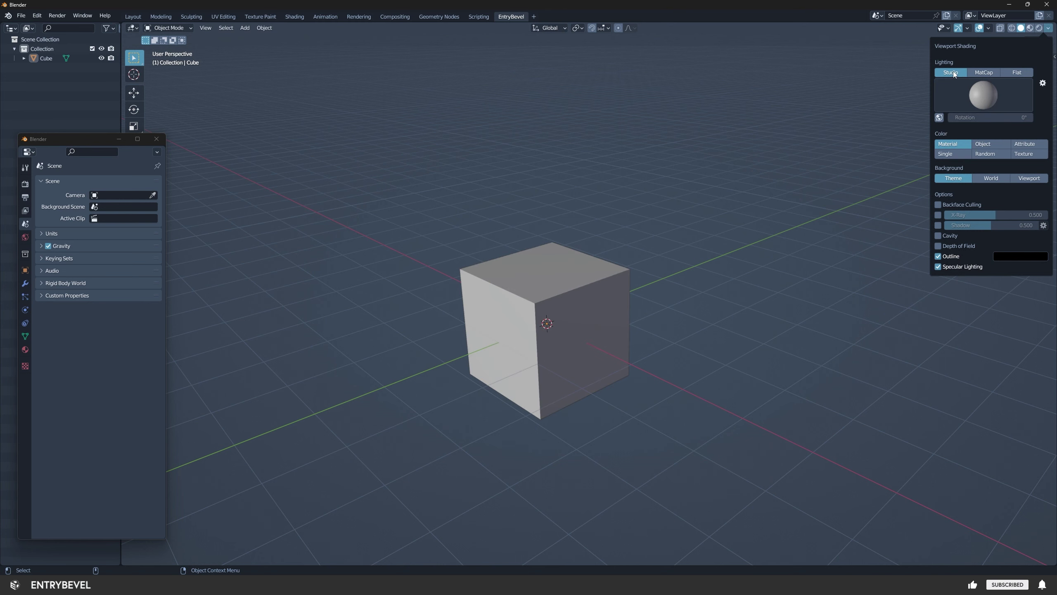
pyautogui.click(984, 73)
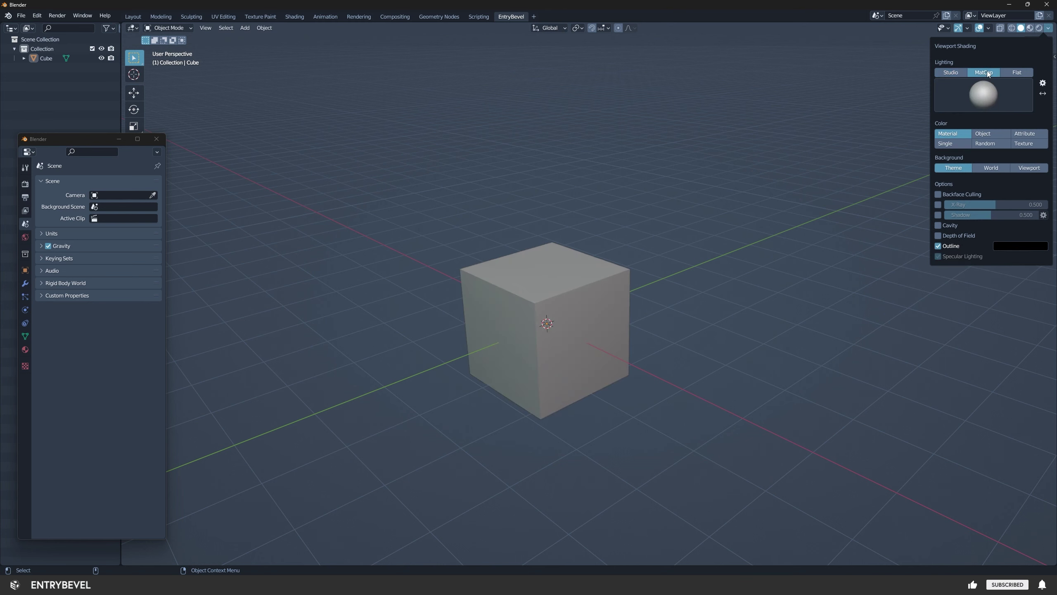
pyautogui.click(987, 97)
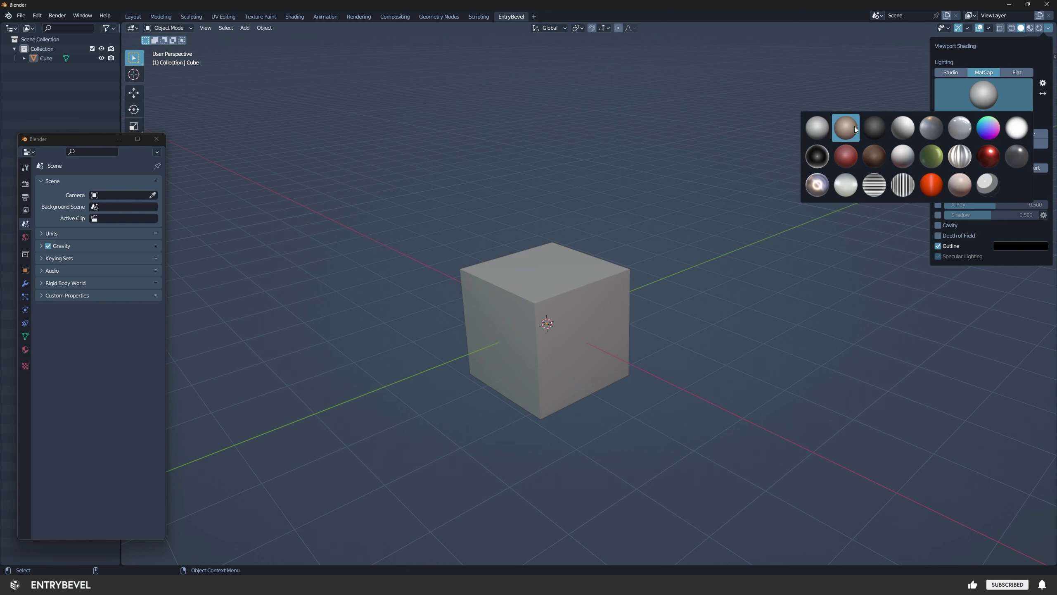
pyautogui.click(844, 134)
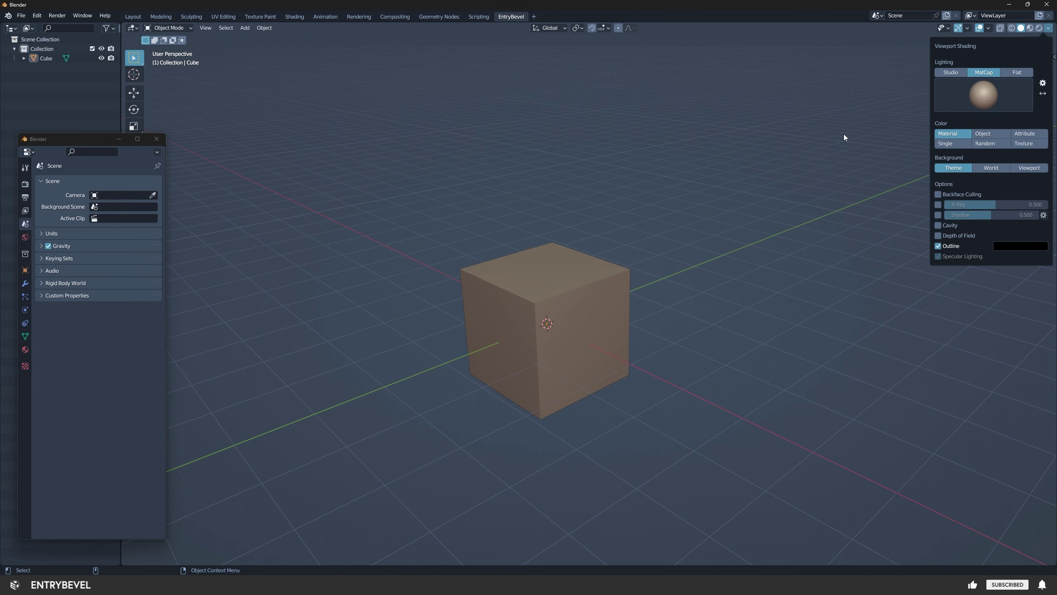
pyautogui.click(988, 99)
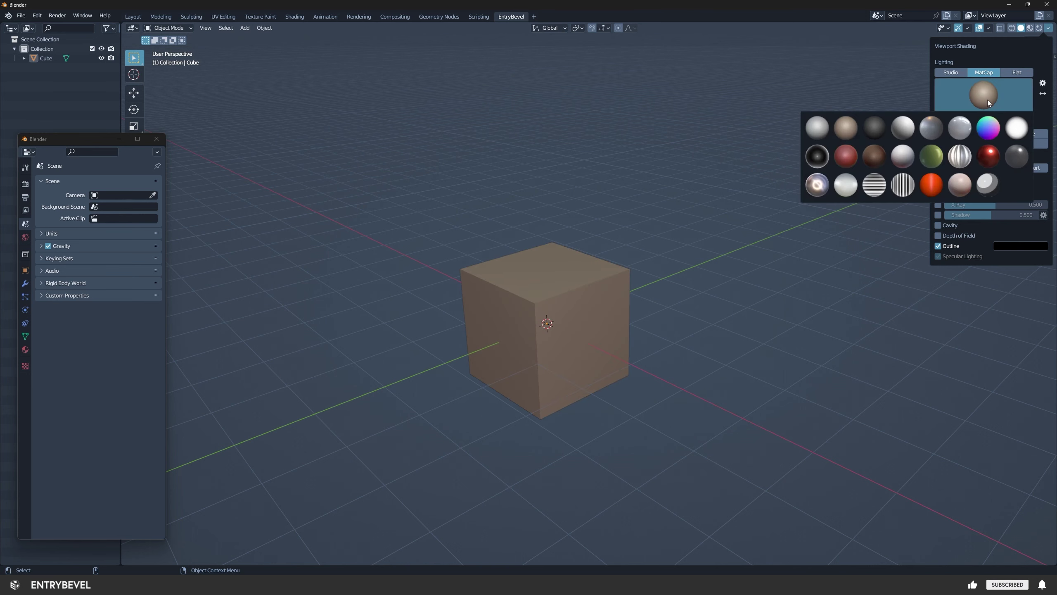
pyautogui.click(849, 156)
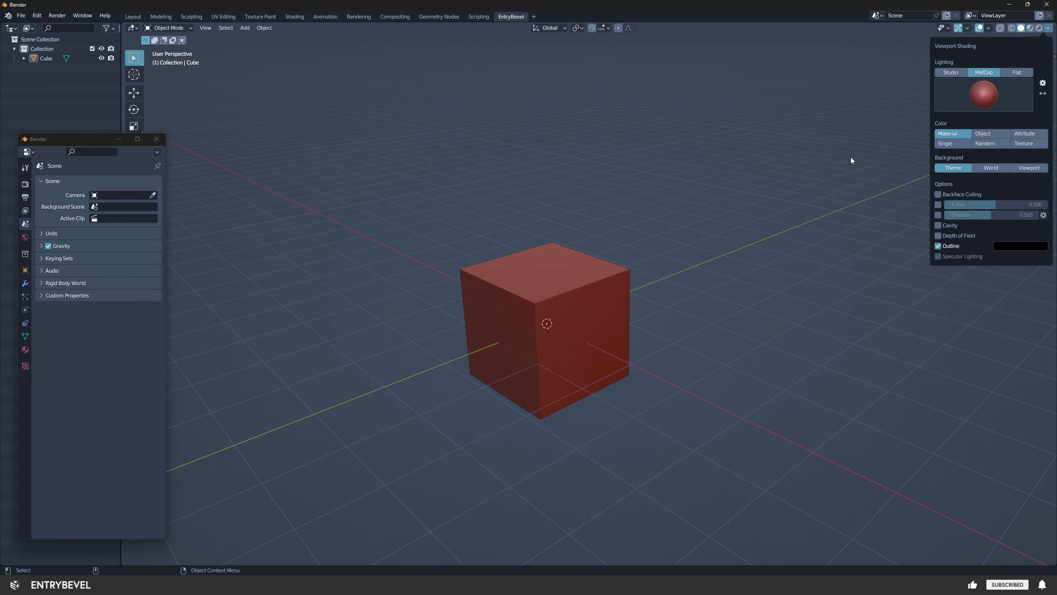
# Step: Enable Cavity in the viewport shading options and inspect the cube's edges
pyautogui.moveTo(733, 244); pyautogui.dragTo(768, 290, button='middle')
pyautogui.click(1048, 28)
pyautogui.click(946, 233)
pyautogui.scroll(3, 651, 203)
pyautogui.scroll(-4, 582, 290)
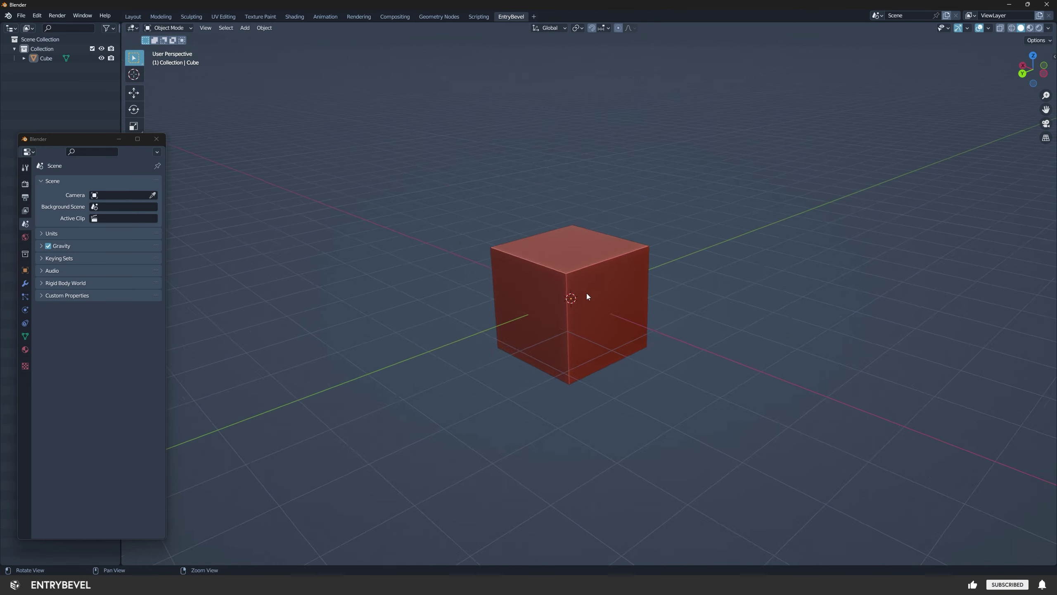
pyautogui.moveTo(586, 292)
pyautogui.mouseDown(button='middle')
pyautogui.moveTo(721, 283)
pyautogui.moveTo(694, 294)
pyautogui.mouseUp(button='middle')
pyautogui.scroll(-5, 352, 292)
pyautogui.scroll(5, 352, 291)
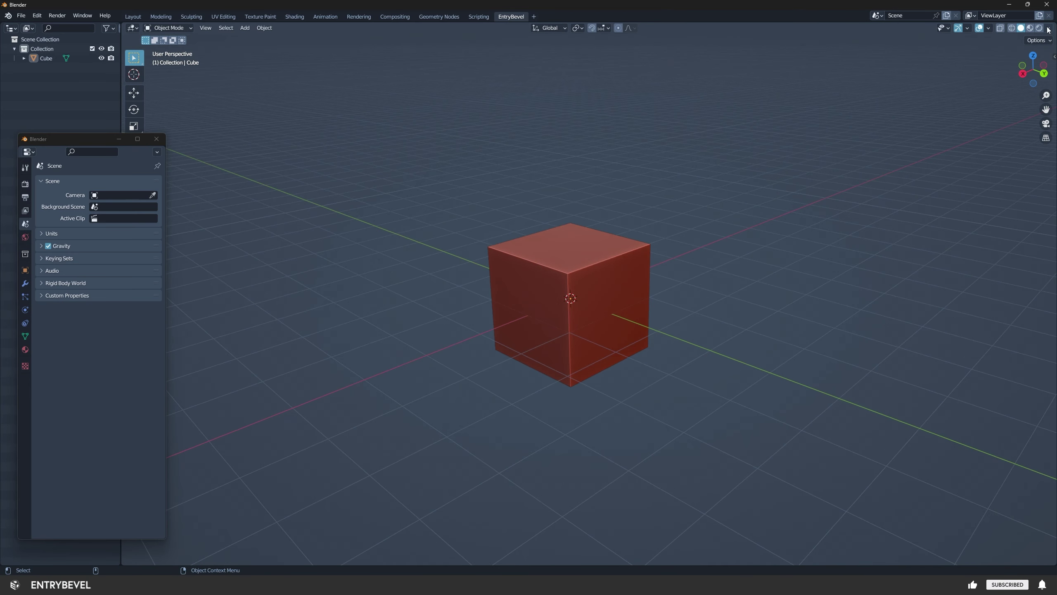
pyautogui.click(1048, 28)
# Step: Move the properties window clear of the Preferences and enable the Object Info and View Name text overlays in the Viewport preferences
pyautogui.moveTo(79, 140); pyautogui.dragTo(911, 148)
pyautogui.click(37, 17)
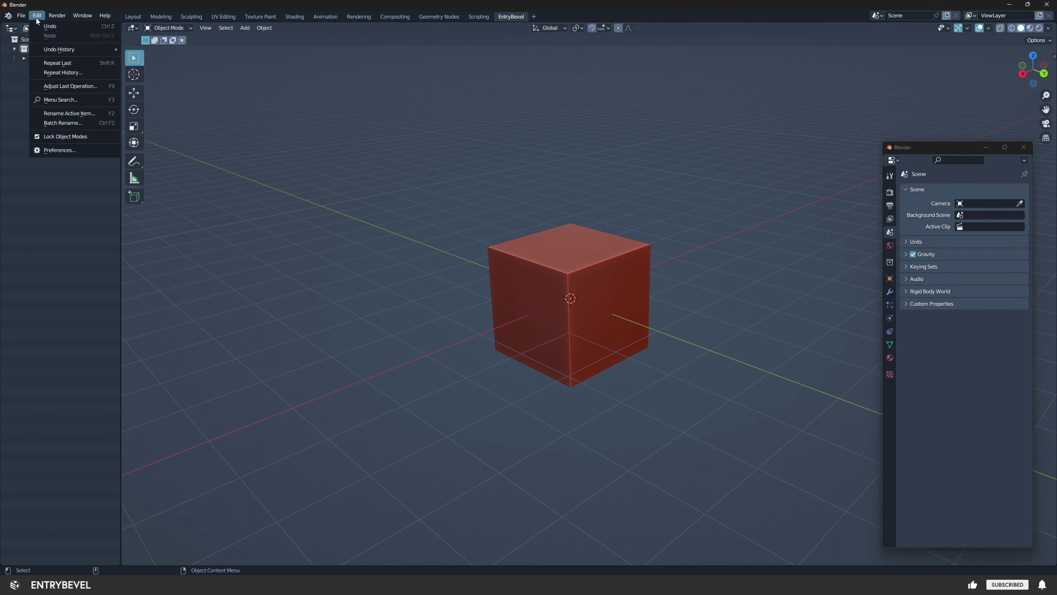
pyautogui.click(64, 147)
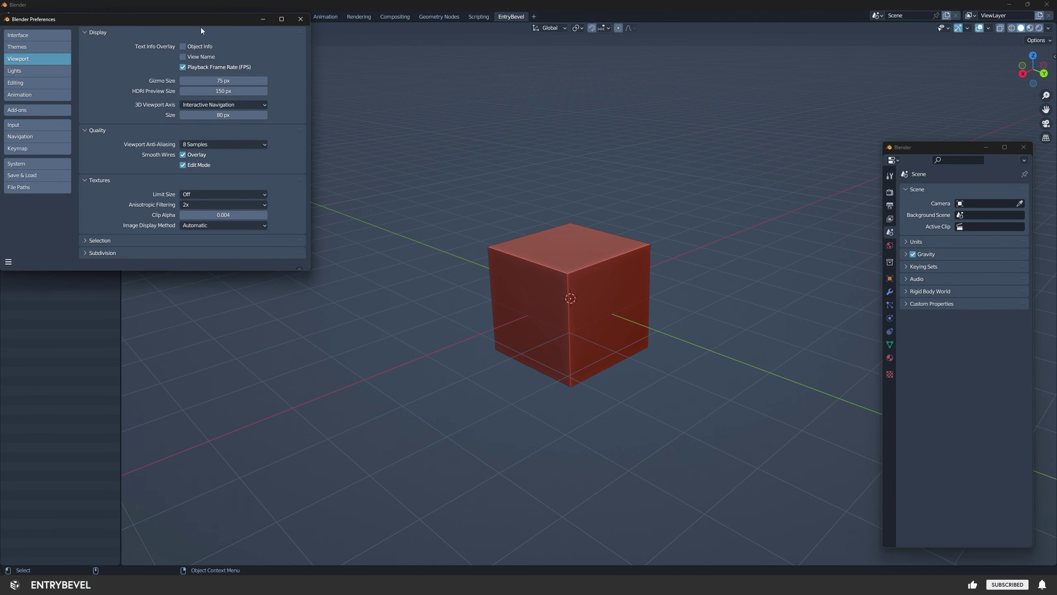
pyautogui.moveTo(201, 26); pyautogui.dragTo(351, 215)
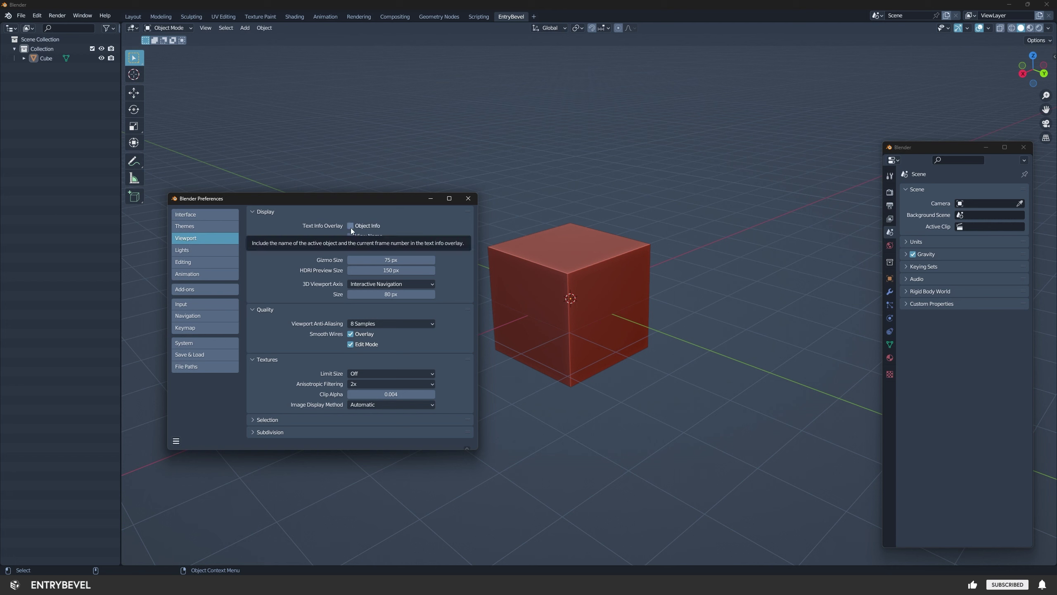
pyautogui.click(350, 227)
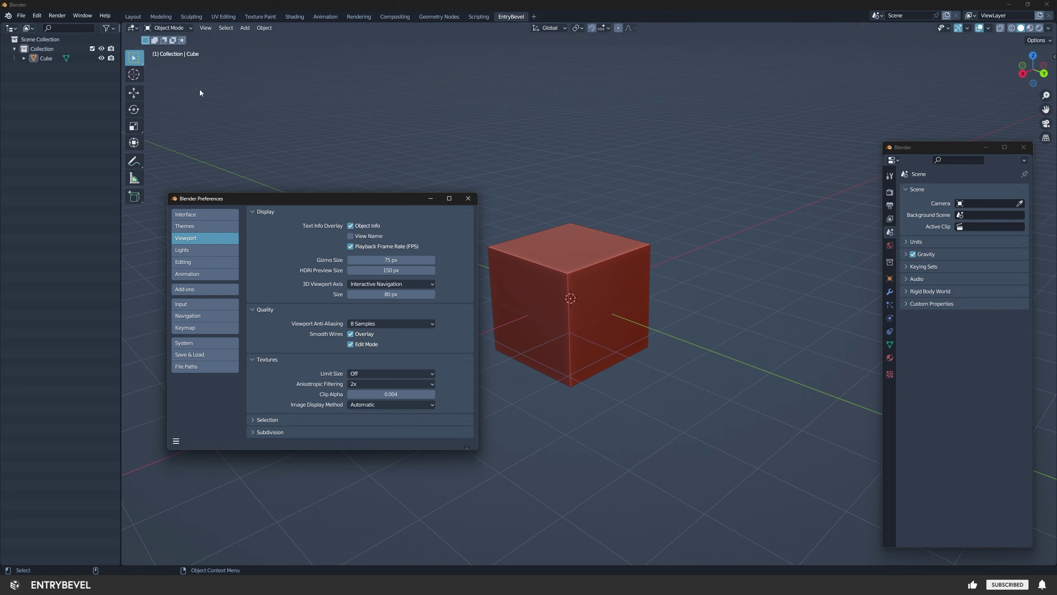
pyautogui.click(351, 236)
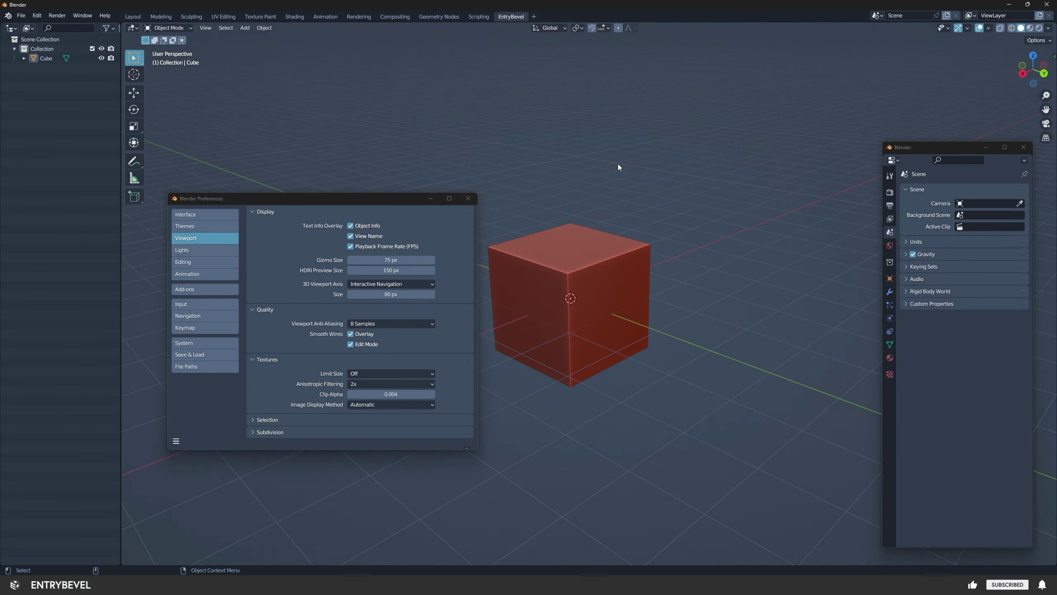
# Step: Check the view name overlay by switching to the right orthographic view and orbiting back to perspective
pyautogui.press('`')
pyautogui.click(677, 164)
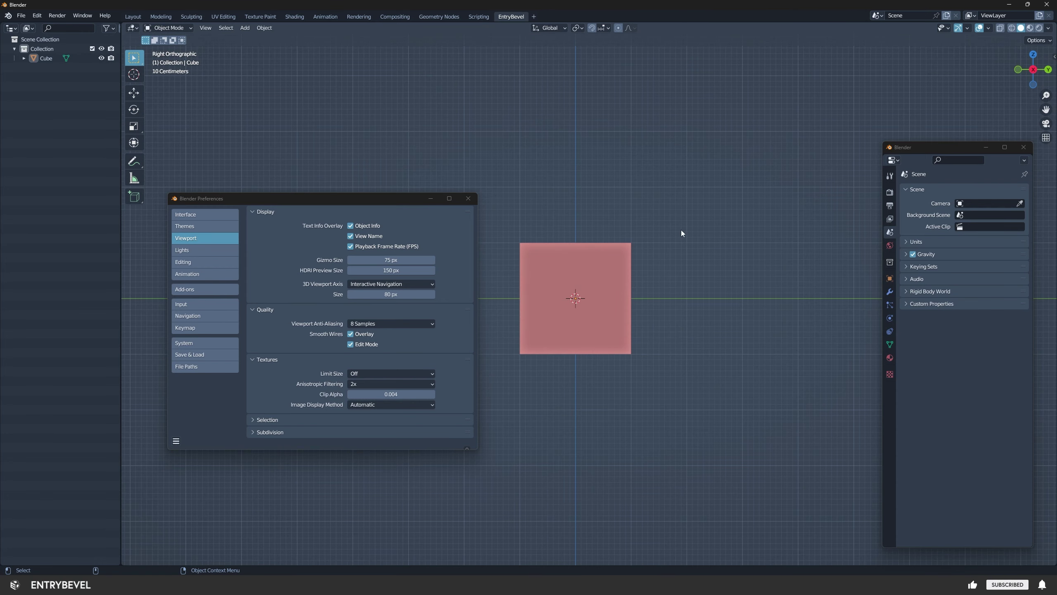
pyautogui.moveTo(680, 229); pyautogui.dragTo(640, 253, button='middle')
# Step: Enable Scene Statistics, System Memory, Video Memory and Blender Version for the status bar in the Interface preferences, and close the Preferences
pyautogui.moveTo(349, 199); pyautogui.dragTo(333, 83)
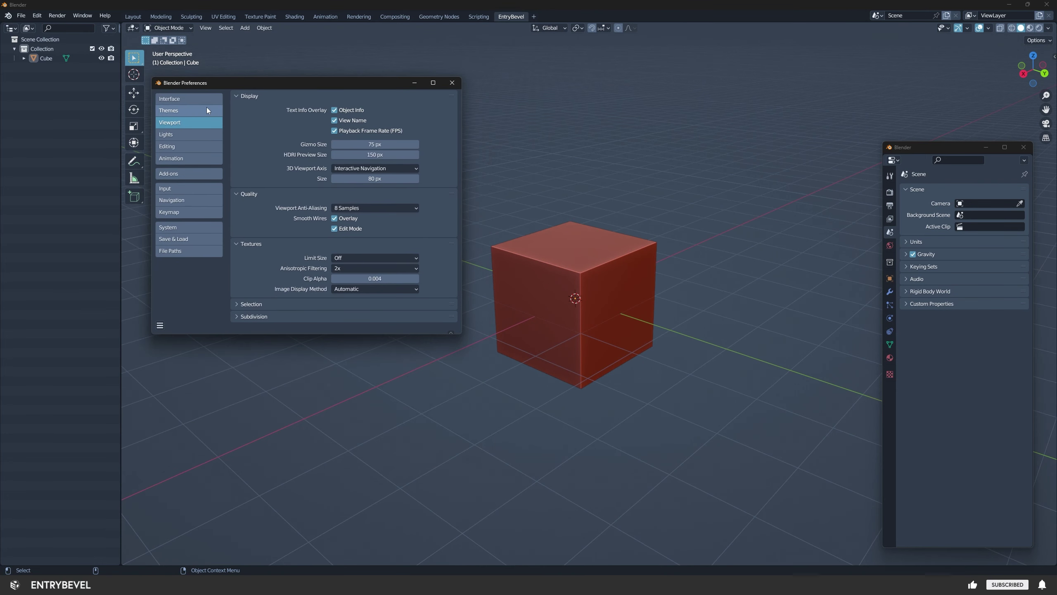
pyautogui.click(184, 98)
pyautogui.moveTo(306, 333); pyautogui.dragTo(306, 442)
pyautogui.click(258, 261)
pyautogui.click(334, 275)
pyautogui.click(334, 285)
pyautogui.click(334, 295)
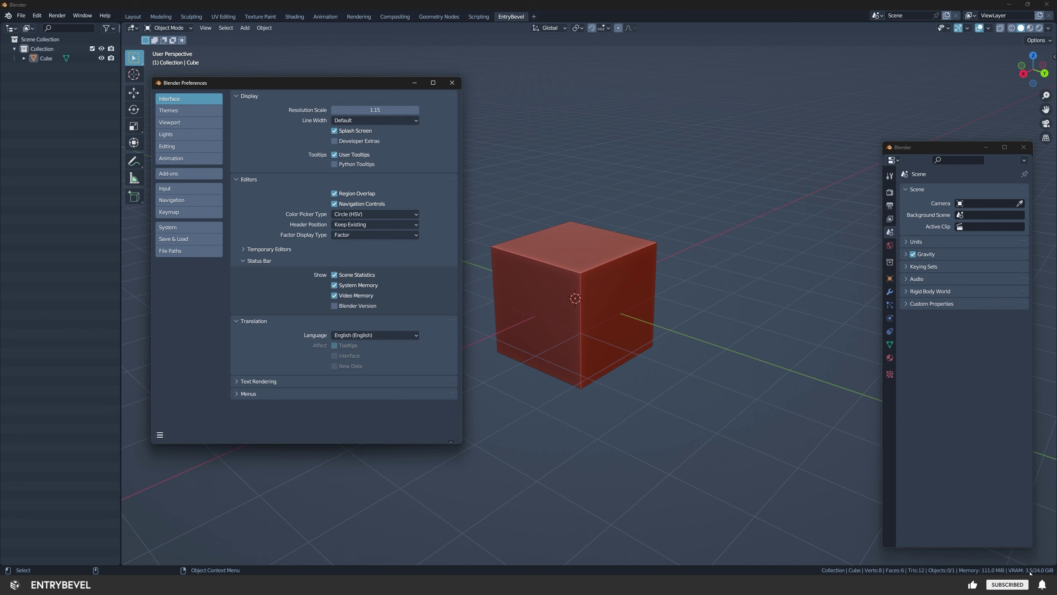
pyautogui.click(334, 306)
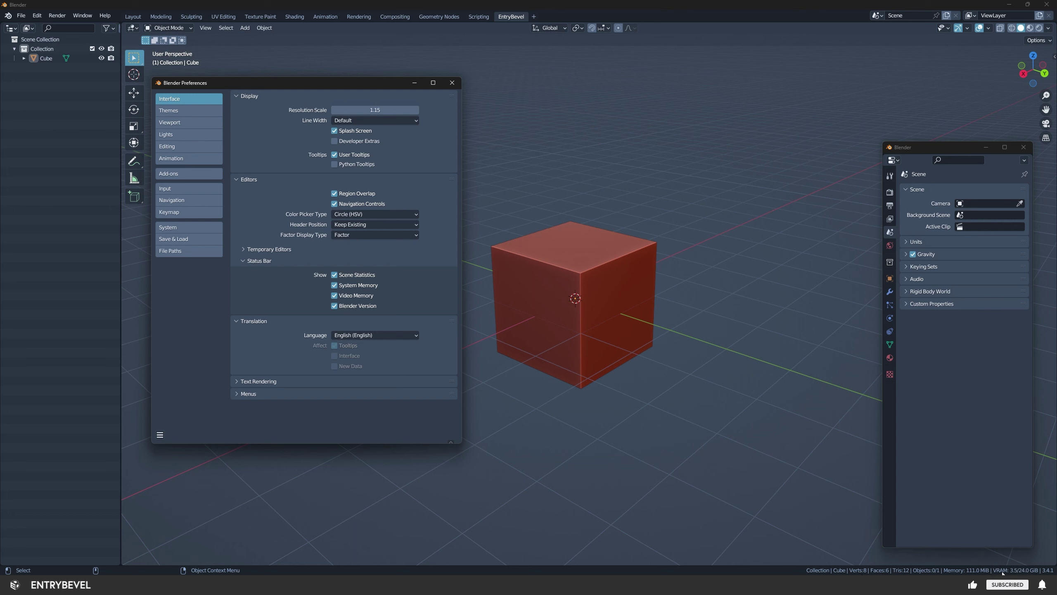
pyautogui.click(452, 83)
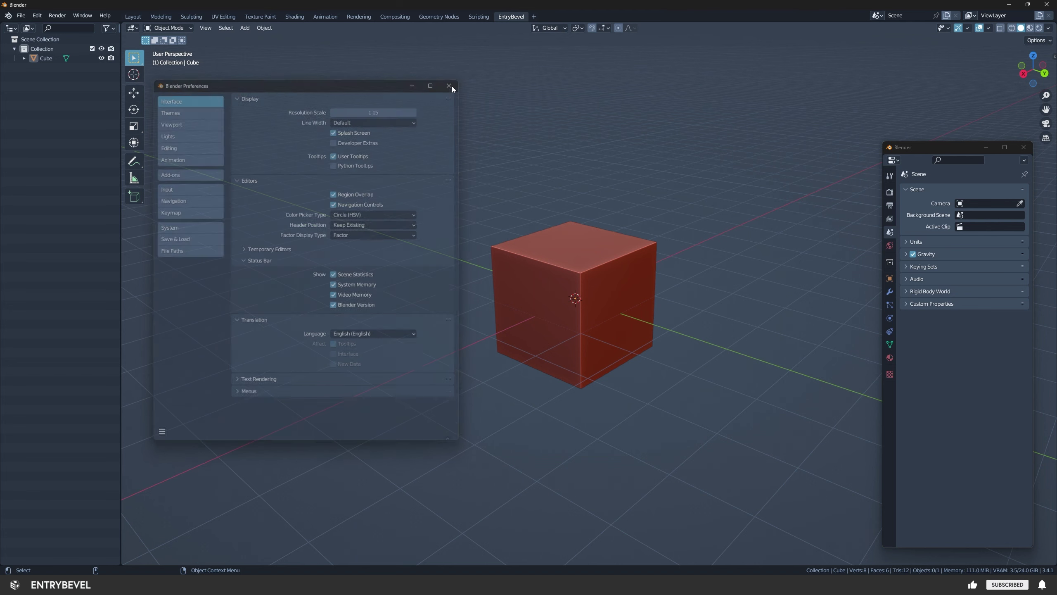
# Step: Duplicate the cube, place the copy to the left of the original and deselect it
pyautogui.keyDown('shift'); pyautogui.moveTo(709, 271); pyautogui.dragTo(631, 267, button='middle'); pyautogui.keyUp('shift')
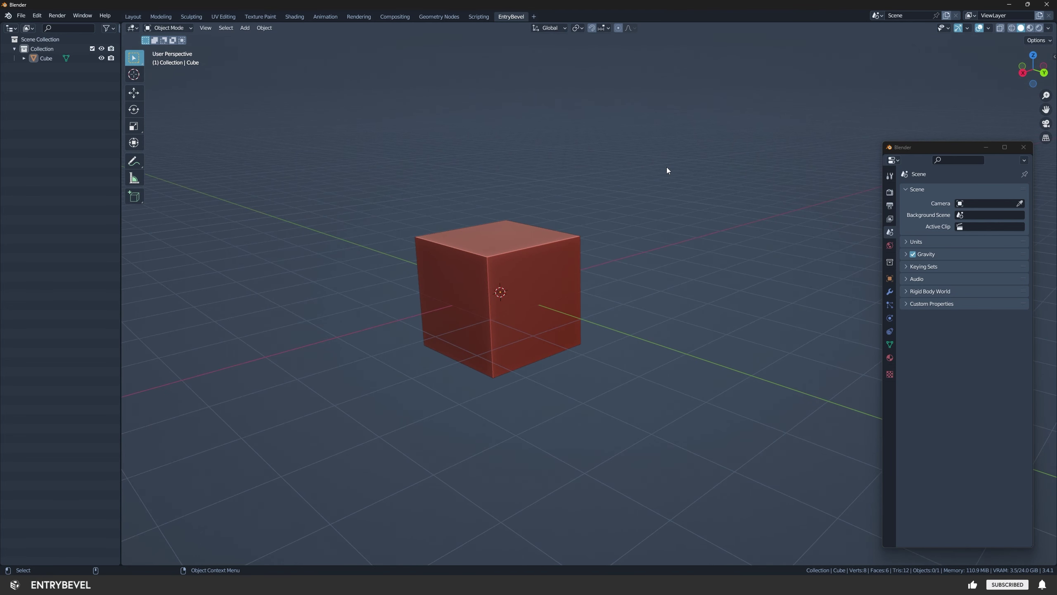
pyautogui.click(520, 283)
pyautogui.hotkey('shift', 'd')
pyautogui.click(378, 274)
pyautogui.scroll(-2, 500, 292)
pyautogui.click(479, 175)
# Step: Add the Select All command to Quick Favorites and open the favorites in Object Mode
pyautogui.click(226, 29)
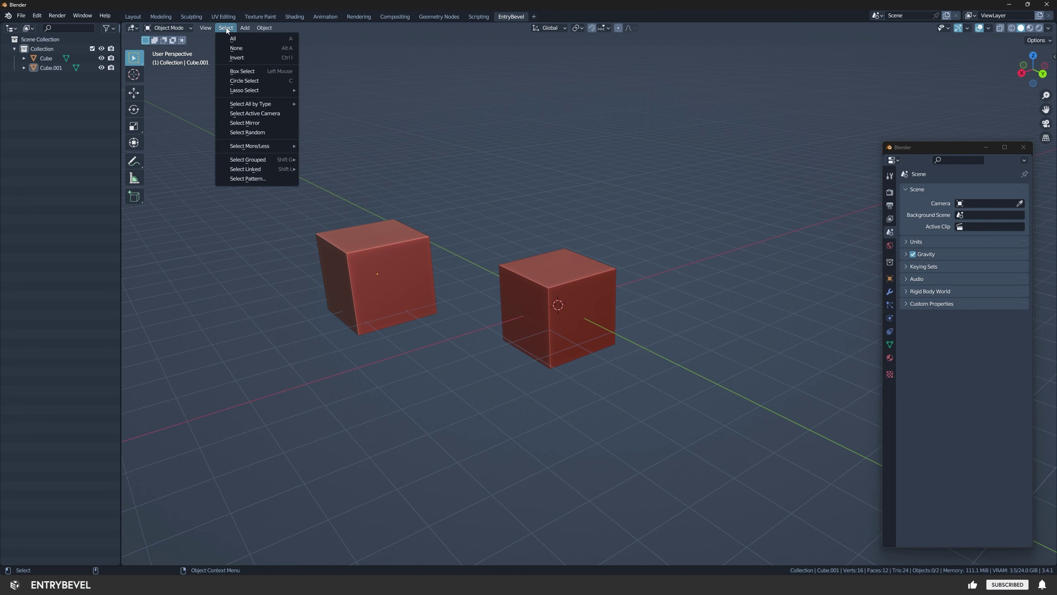
pyautogui.rightClick(255, 38)
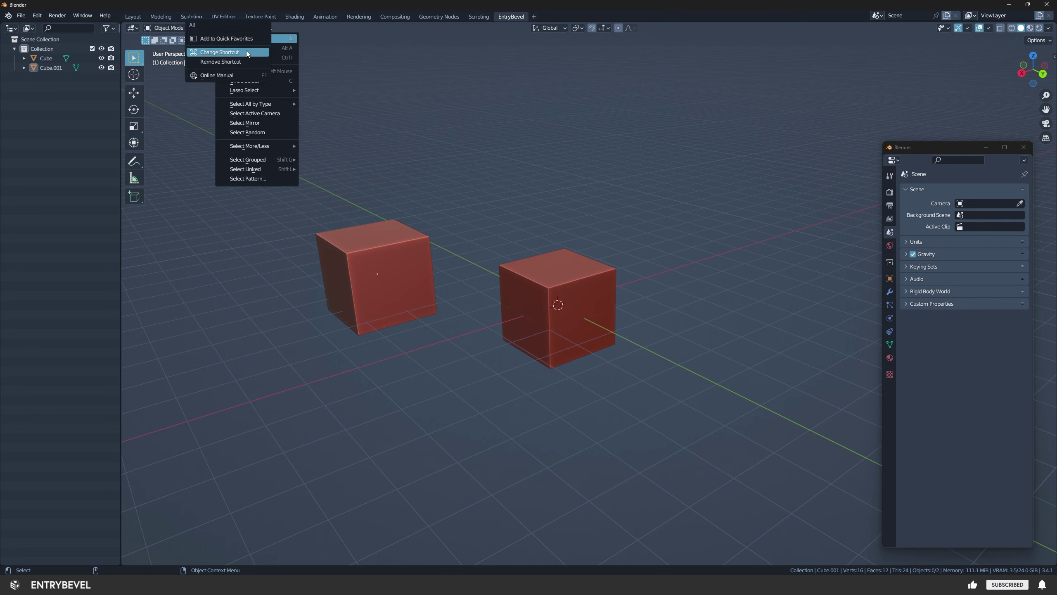
pyautogui.click(249, 39)
pyautogui.press('q')
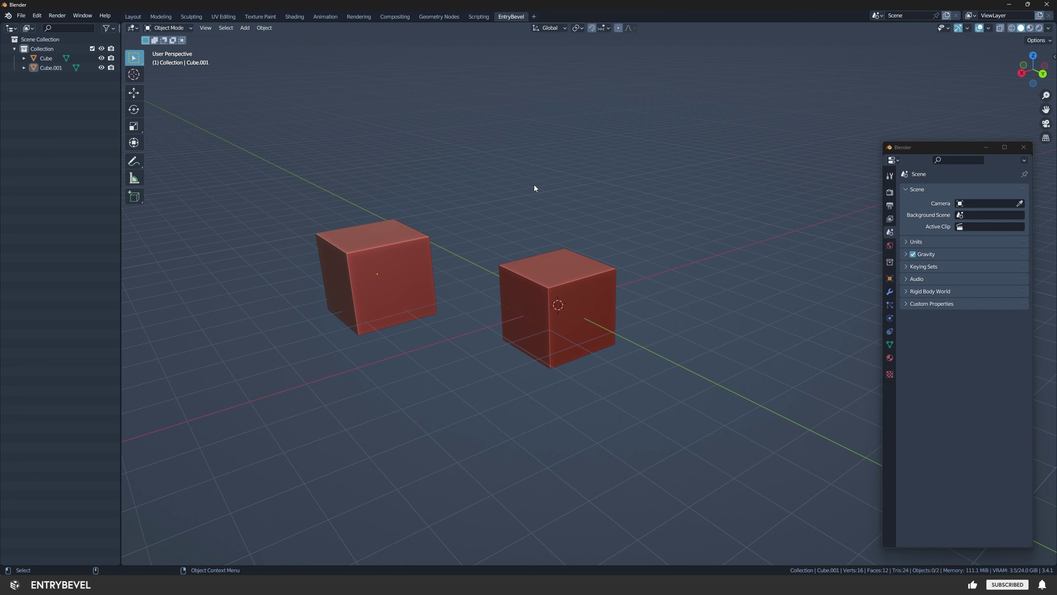
pyautogui.press('q')
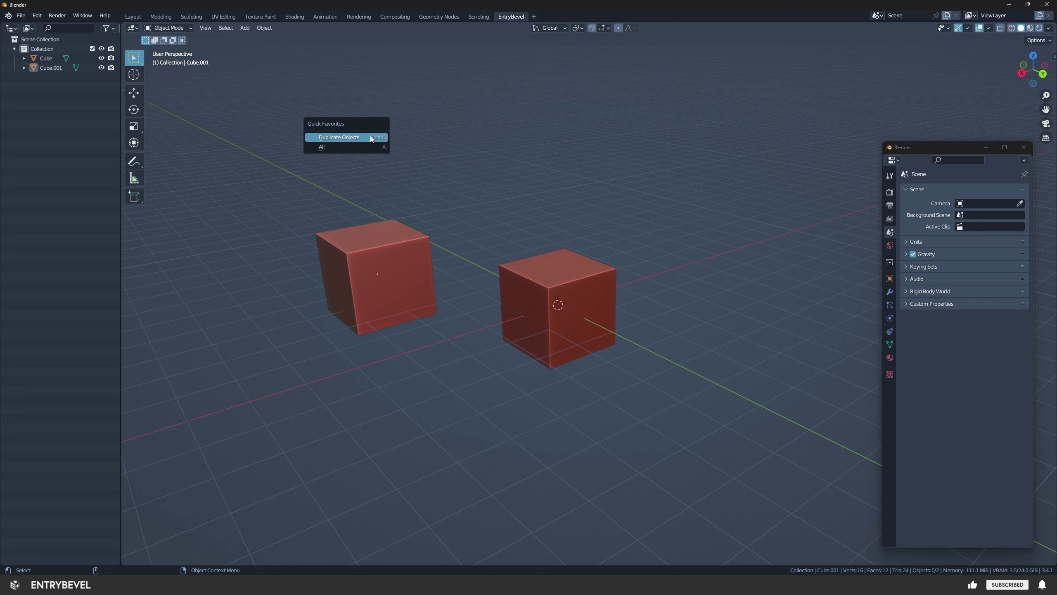
# Step: Switch the duplicated cube to Edit Mode, deselect its geometry and open the Quick Favorites there
pyautogui.click(178, 28)
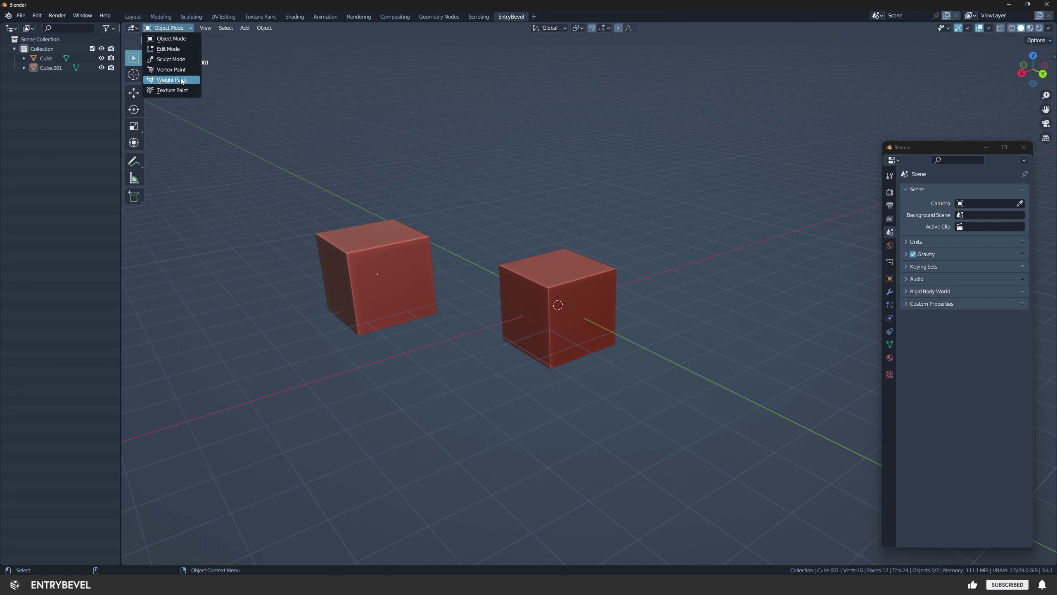
pyautogui.click(168, 49)
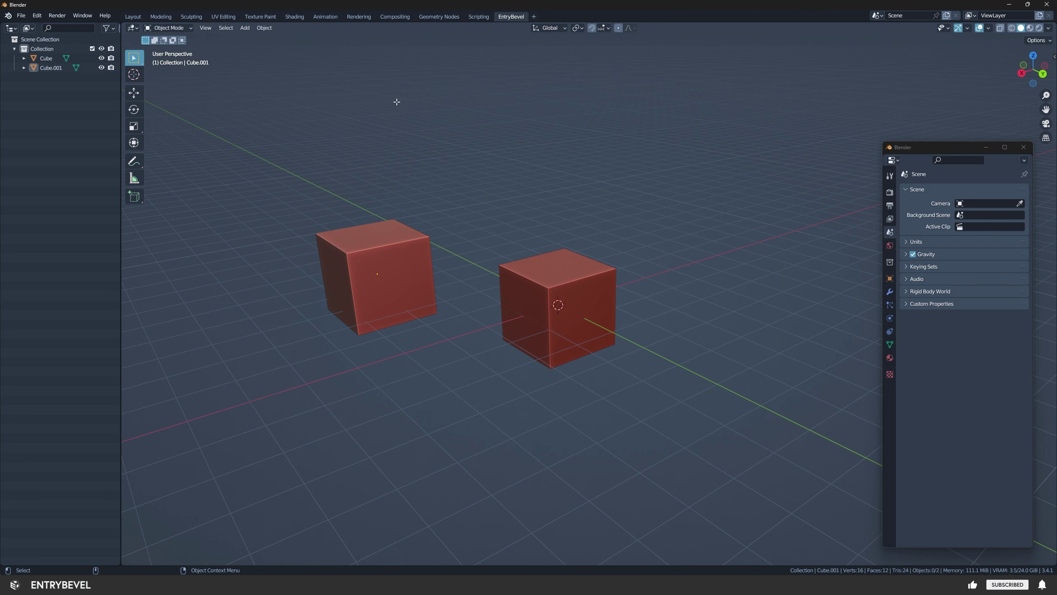
pyautogui.hotkey('alt', 'a')
pyautogui.press('q')
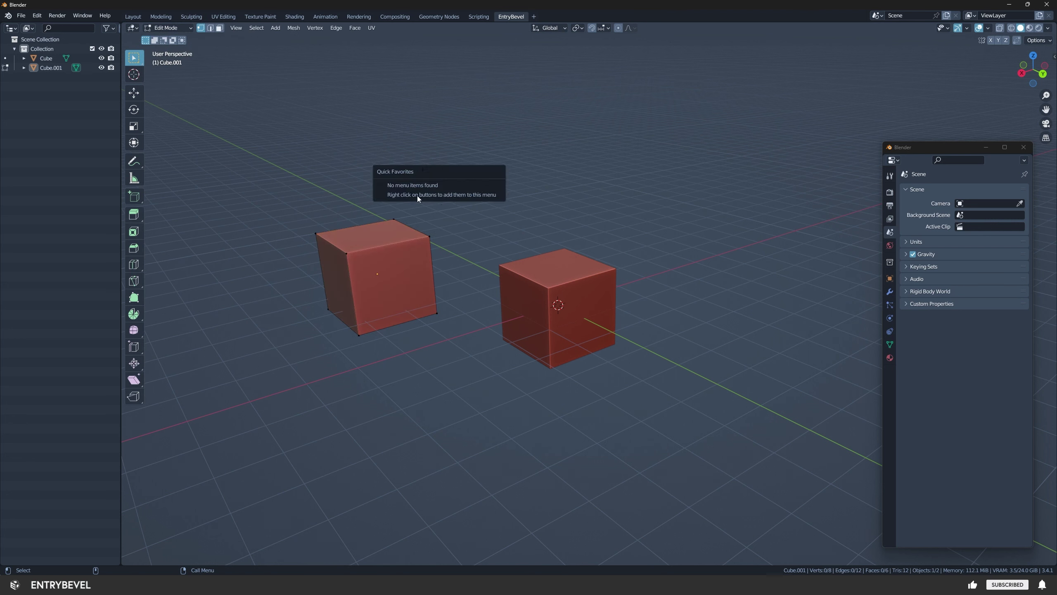
# Step: Add Bevel Edges and Extrude to the Edit Mode Quick Favorites, and return to Object Mode to check its favorites
pyautogui.click(336, 27)
pyautogui.rightClick(393, 49)
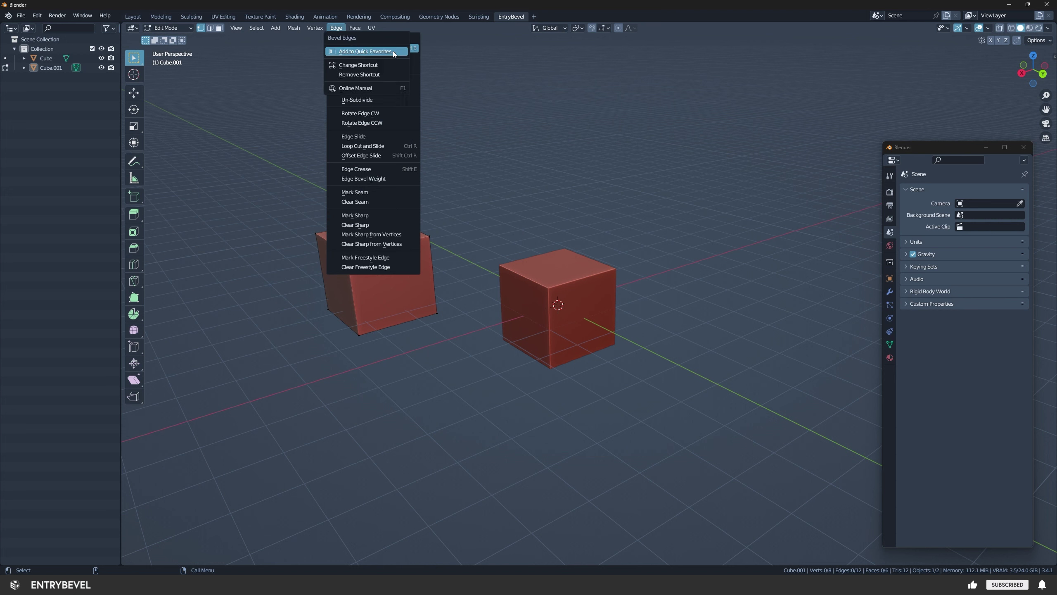
pyautogui.click(393, 52)
pyautogui.click(294, 28)
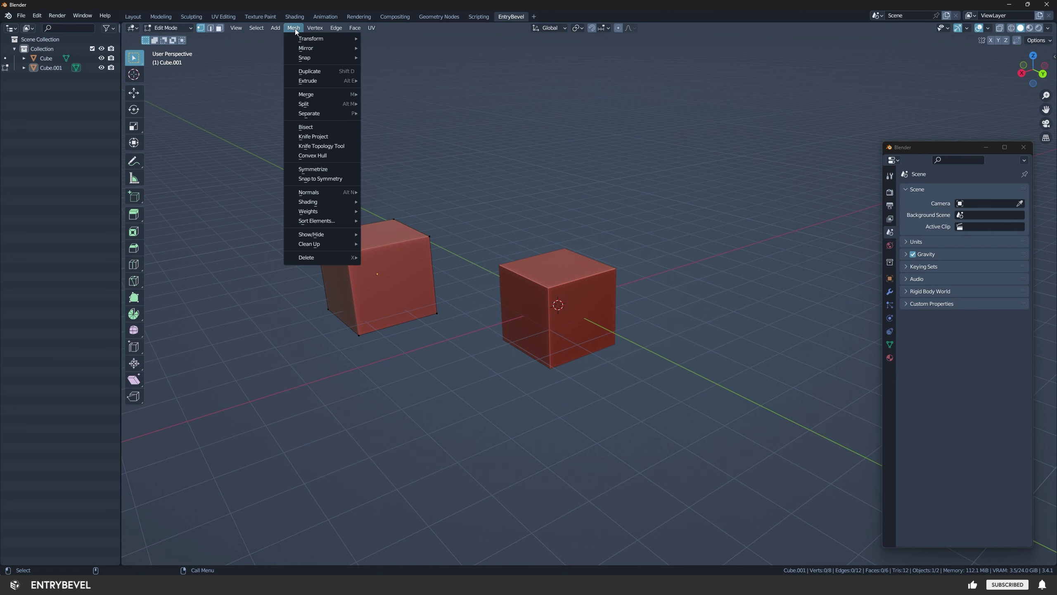
pyautogui.rightClick(319, 82)
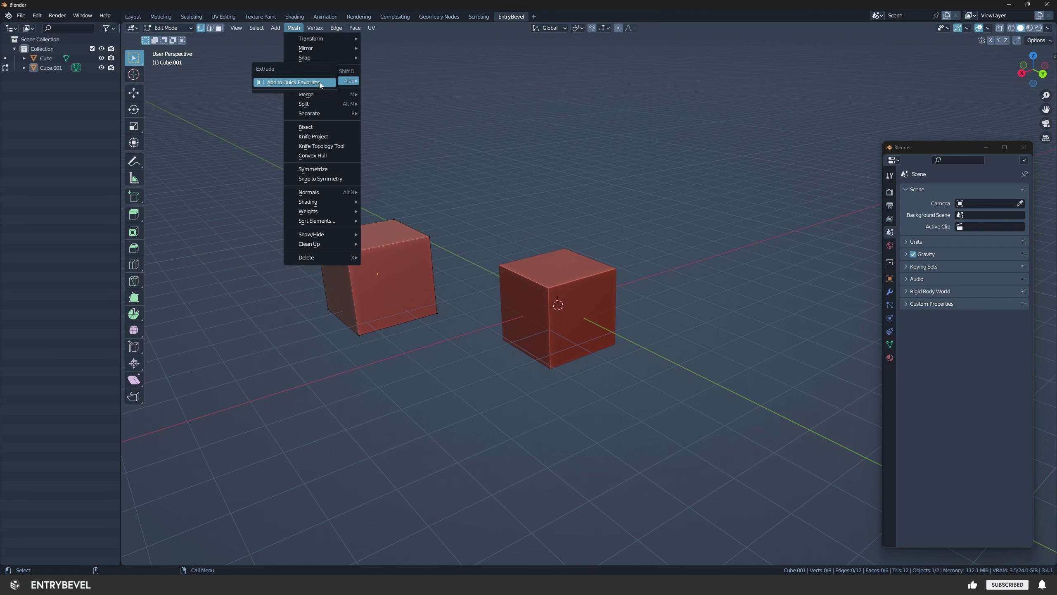
pyautogui.click(303, 85)
pyautogui.press('Tab')
pyautogui.press('q')
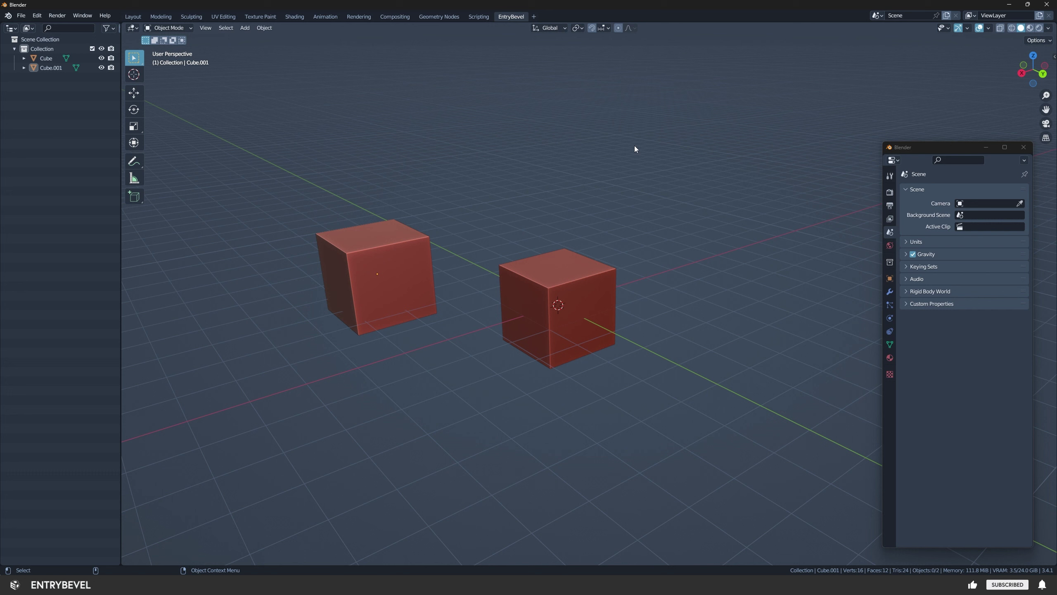
# Step: Search the add-ons for "pie", enable Interface: 3D Viewport Pie Menus and expand its list of pie menu preferences
pyautogui.click(37, 15)
pyautogui.click(73, 153)
pyautogui.moveTo(221, 29); pyautogui.dragTo(354, 87)
pyautogui.click(153, 175)
pyautogui.moveTo(442, 125); pyautogui.dragTo(472, 126)
pyautogui.click(426, 109)
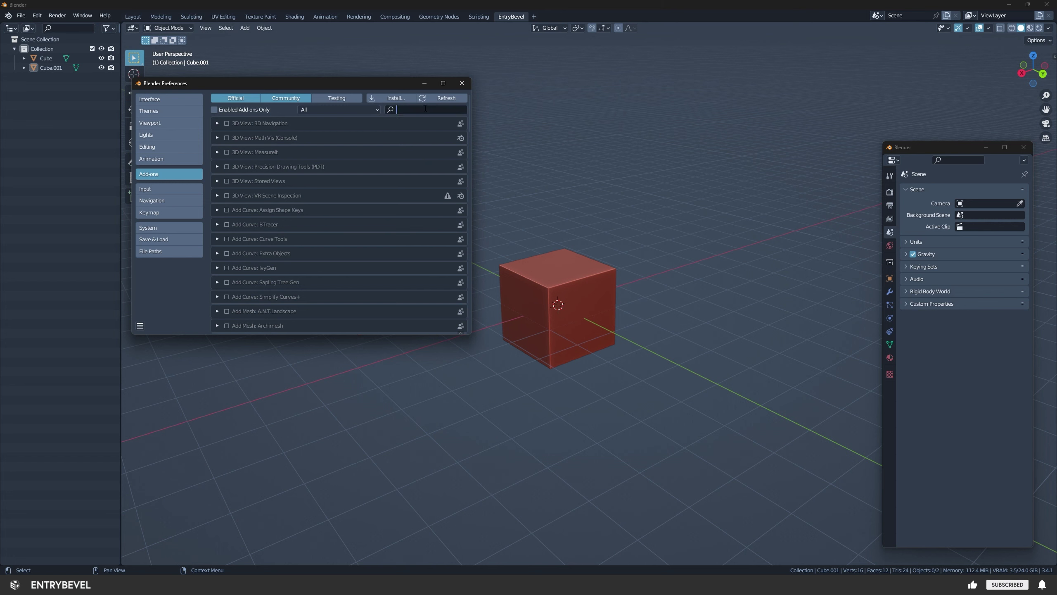
pyautogui.write('pie')
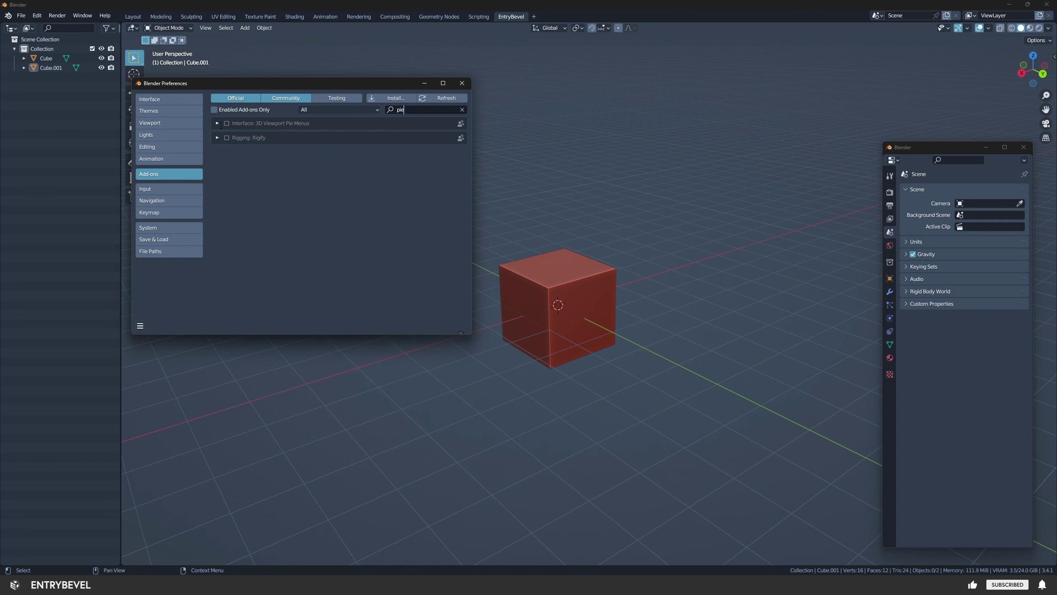
pyautogui.click(227, 123)
pyautogui.click(216, 123)
pyautogui.moveTo(385, 334); pyautogui.dragTo(385, 536)
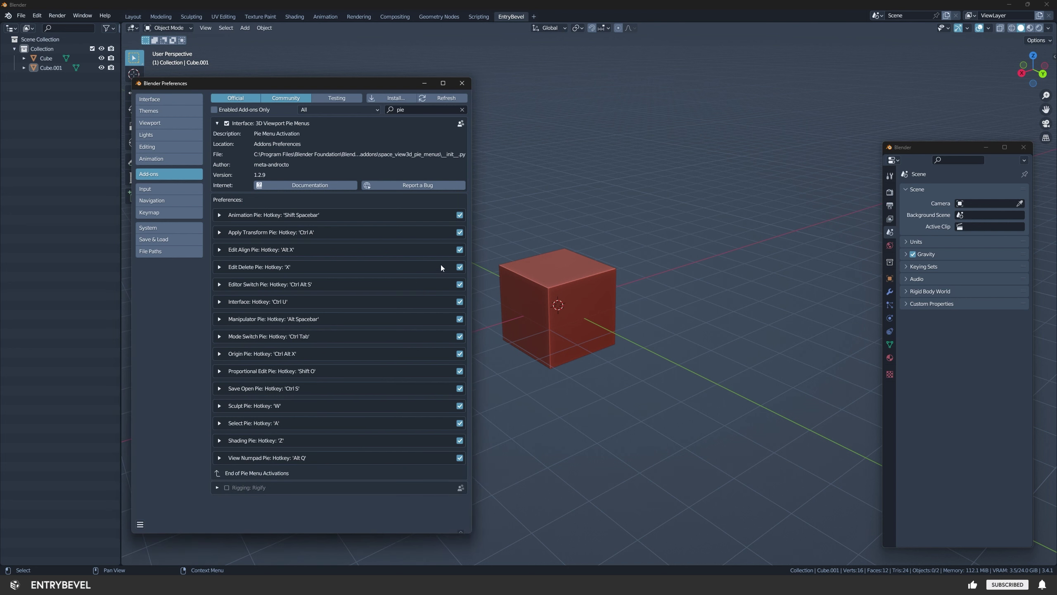
pyautogui.moveTo(461, 235); pyautogui.dragTo(460, 358)
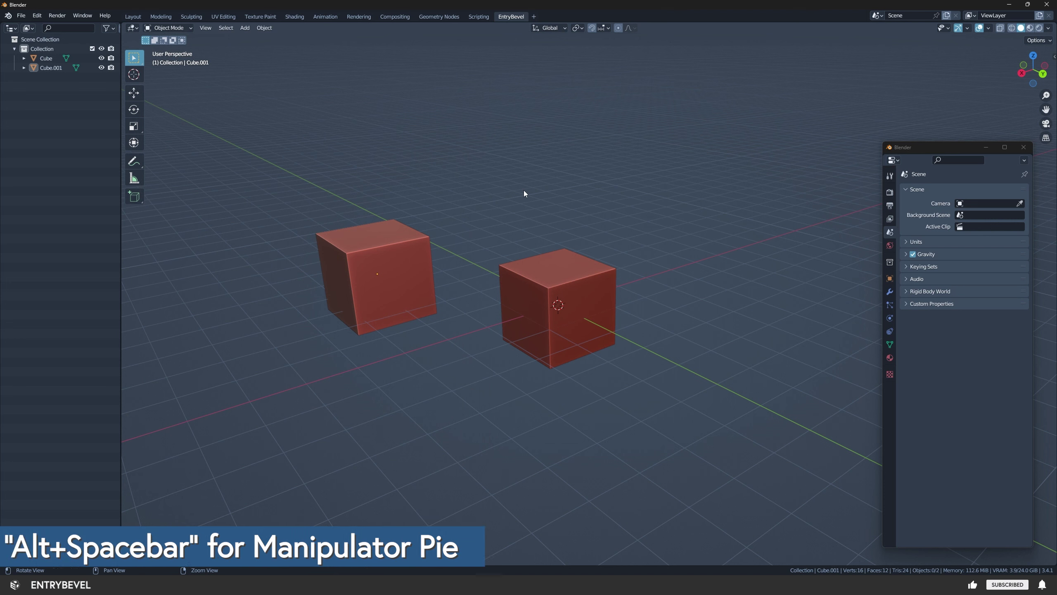
# Step: Open the Manipulator pie menu in the viewport and go to its Show/Hide Toggle option
pyautogui.hotkey('alt', 'space')
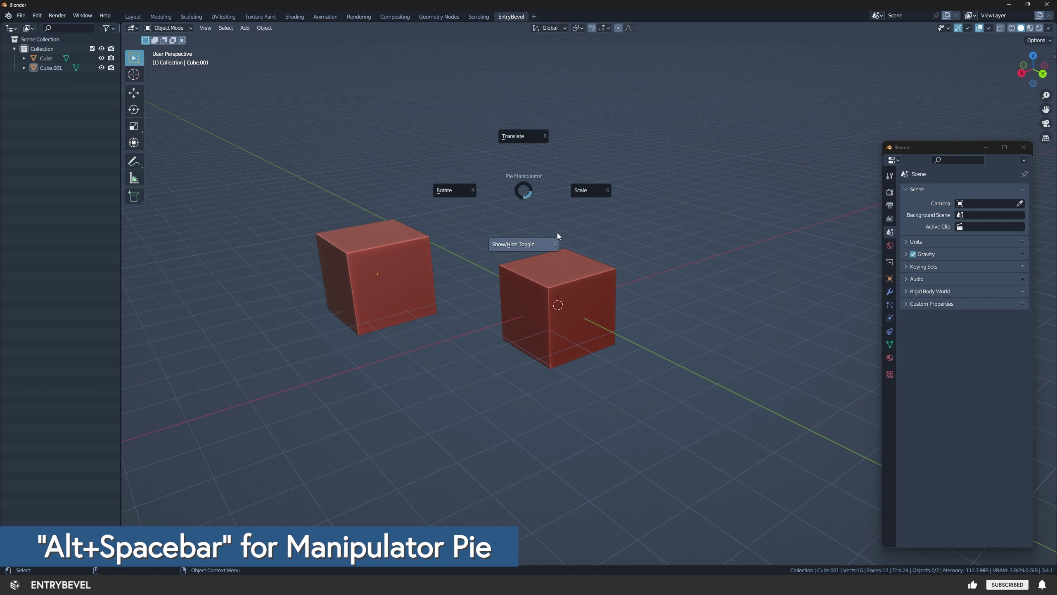
pyautogui.press('Escape')
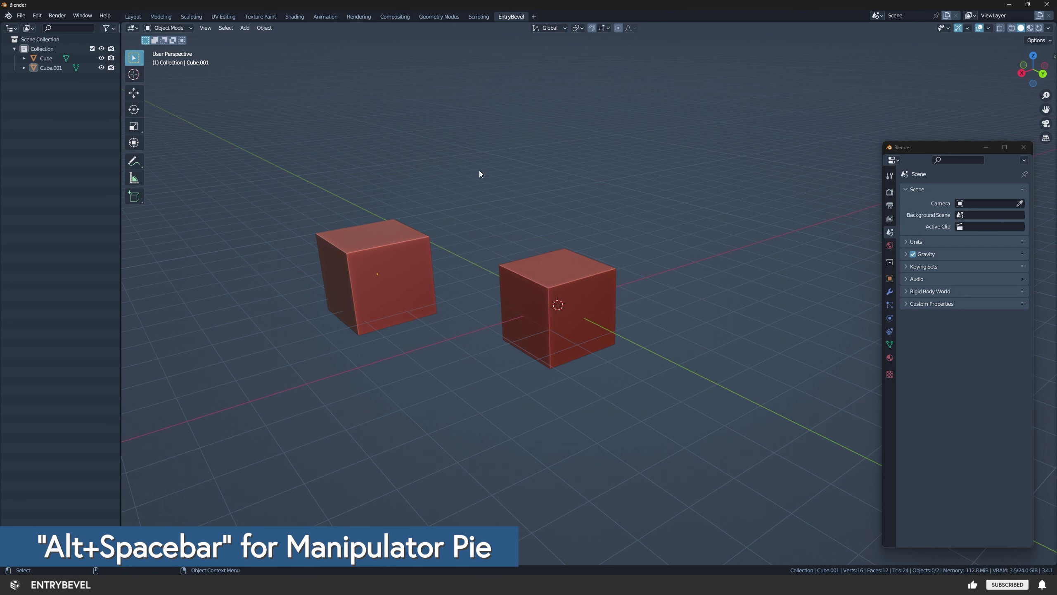
pyautogui.hotkey('alt', 'space')
pyautogui.press('Escape')
pyautogui.hotkey('alt', 'space')
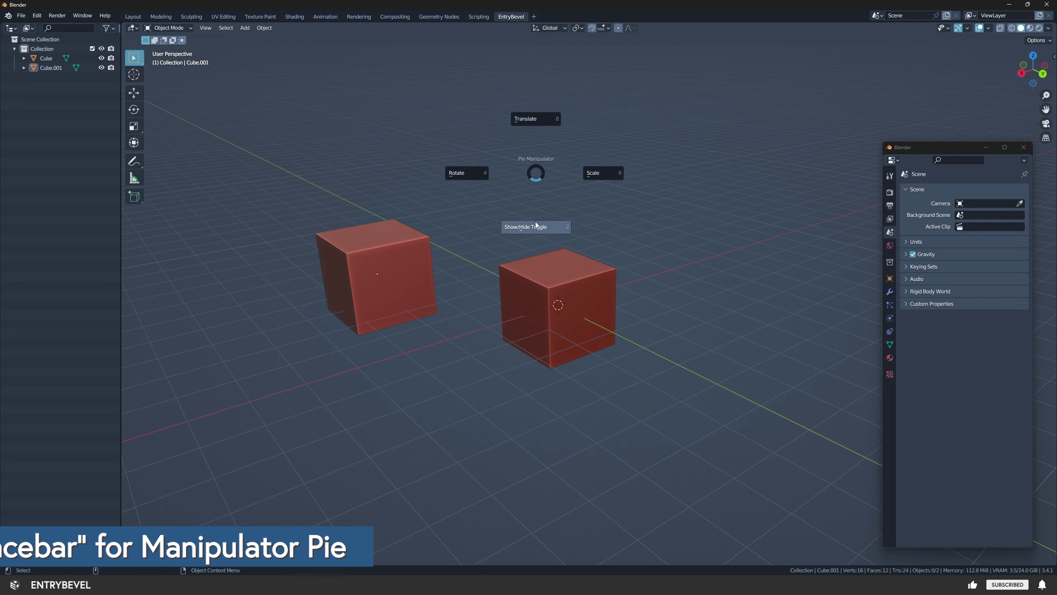